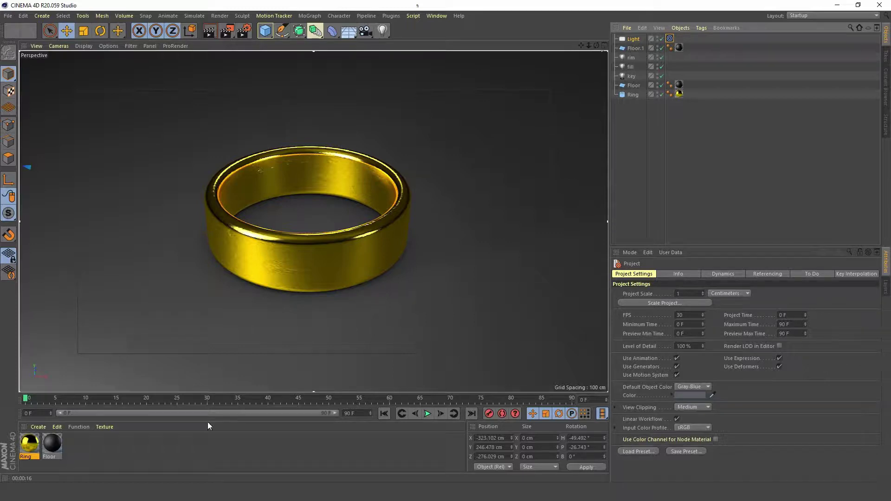
Load a Marble shader into the Floor material's Color texture and render the viewport to preview it.
{"action": "double_click", "coordinate": [51, 444]}
{"action": "left_click_drag", "start_coordinate": [472, 113], "coordinate": [681, 44]}
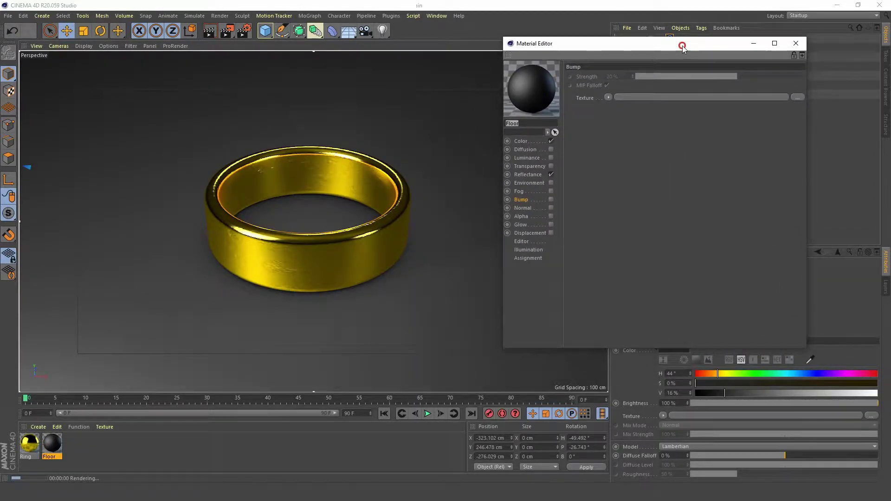
{"action": "left_click", "coordinate": [520, 140]}
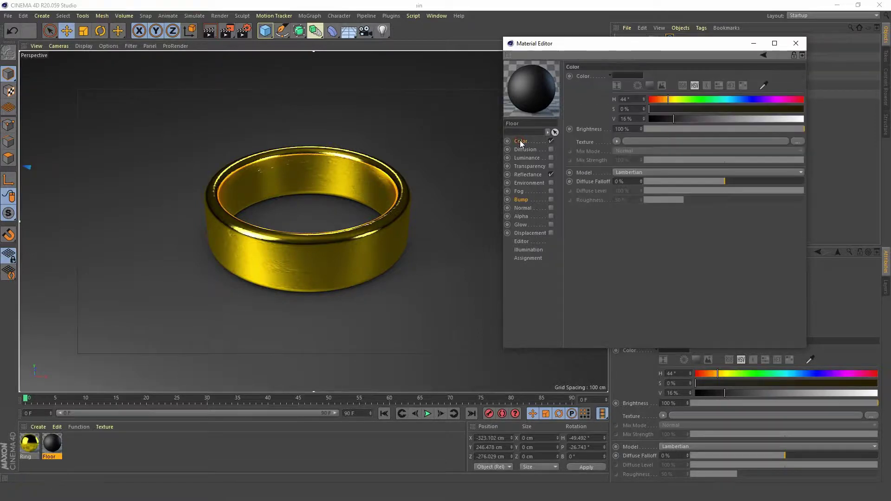
{"action": "left_click", "coordinate": [617, 142]}
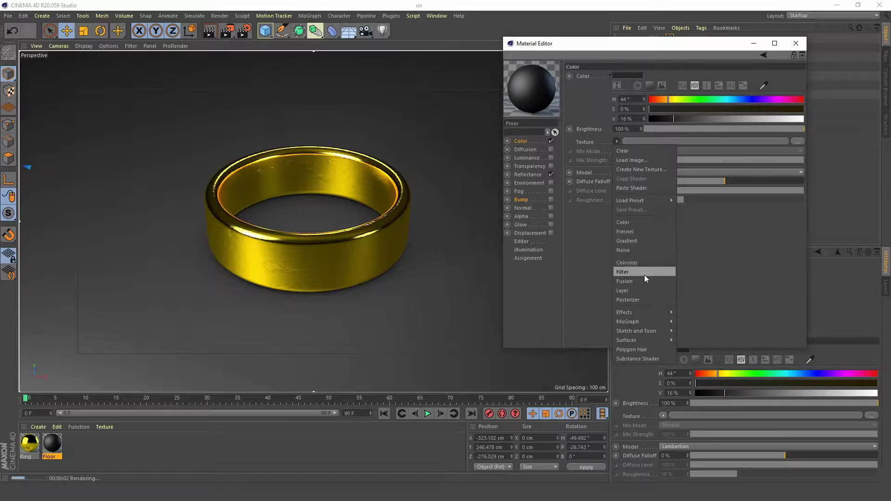
{"action": "mouse_move", "coordinate": [646, 338]}
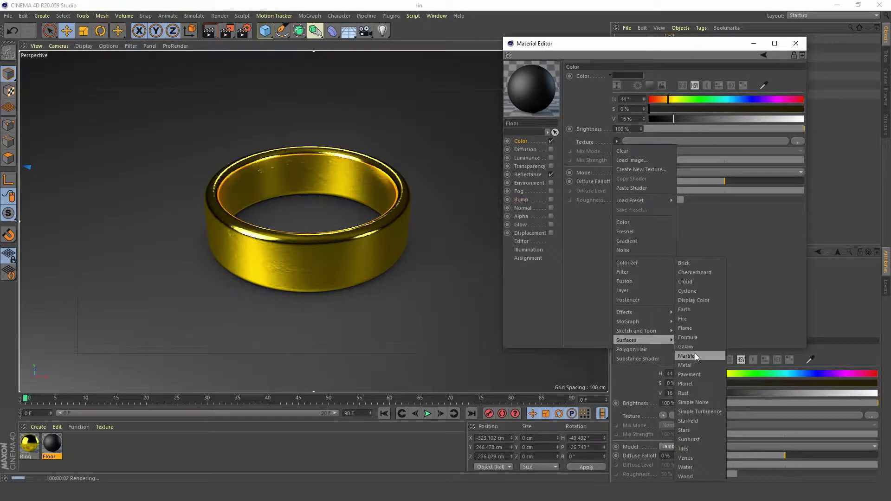
{"action": "left_click", "coordinate": [712, 357]}
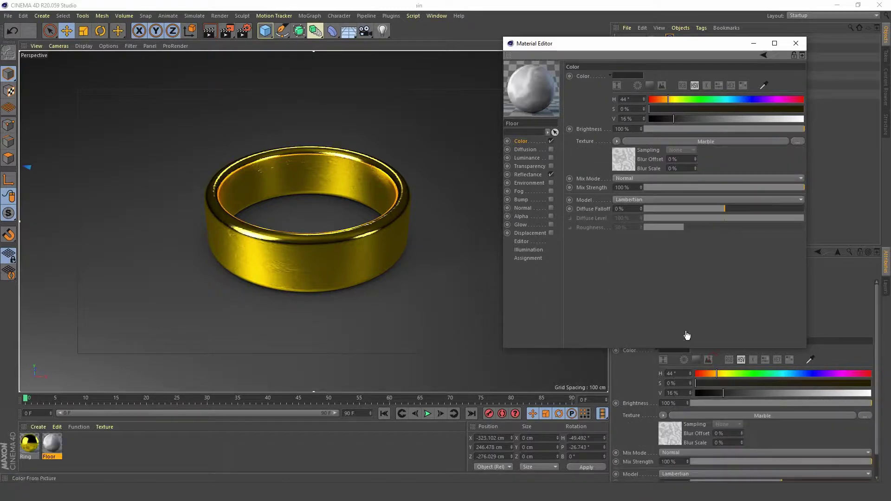
{"action": "key", "text": "ctrl+r"}
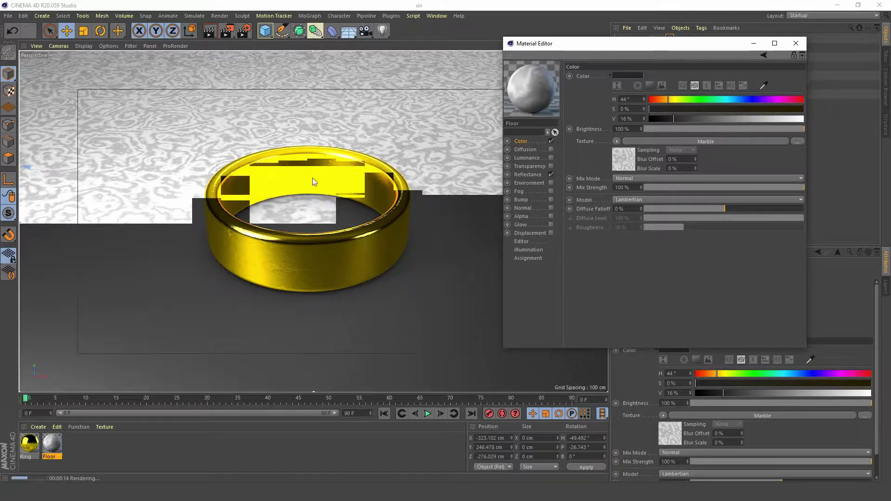
Set the Marble gradient's left knot to 21% and right knot to 50% brightness.
{"action": "left_click", "coordinate": [619, 162]}
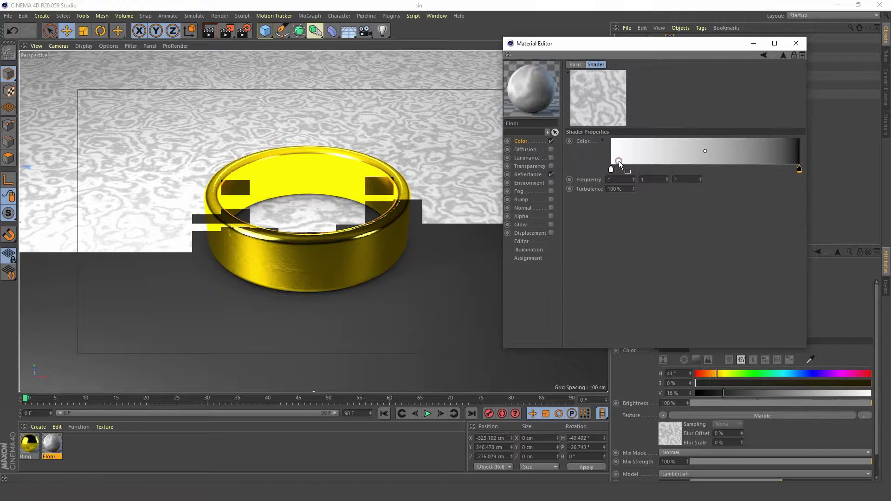
{"action": "double_click", "coordinate": [611, 171]}
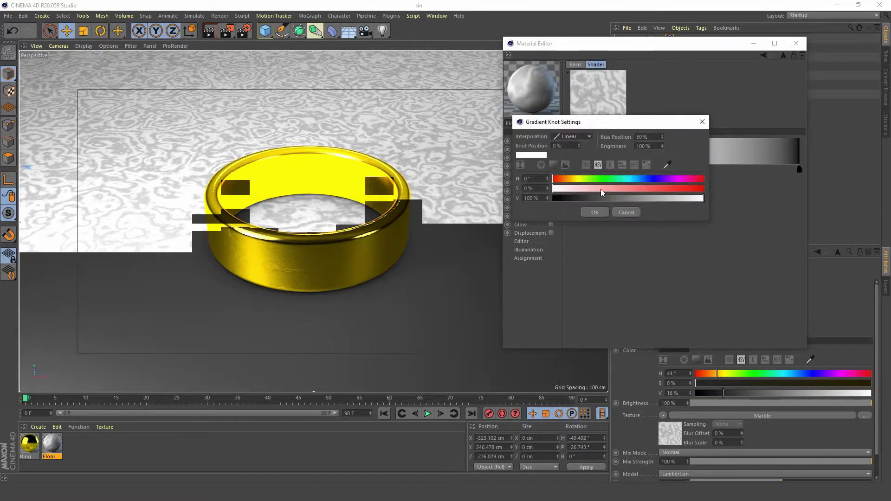
{"action": "left_click_drag", "start_coordinate": [594, 197], "coordinate": [584, 200]}
{"action": "left_click", "coordinate": [595, 213]}
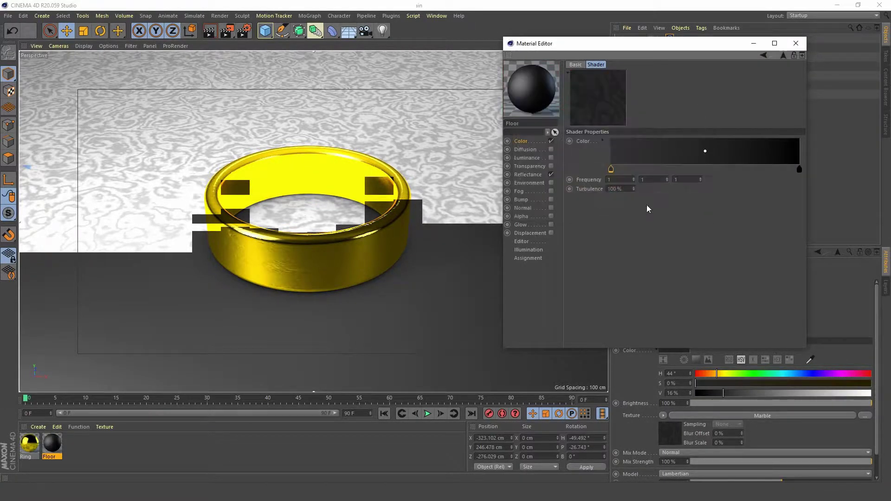
{"action": "double_click", "coordinate": [800, 170]}
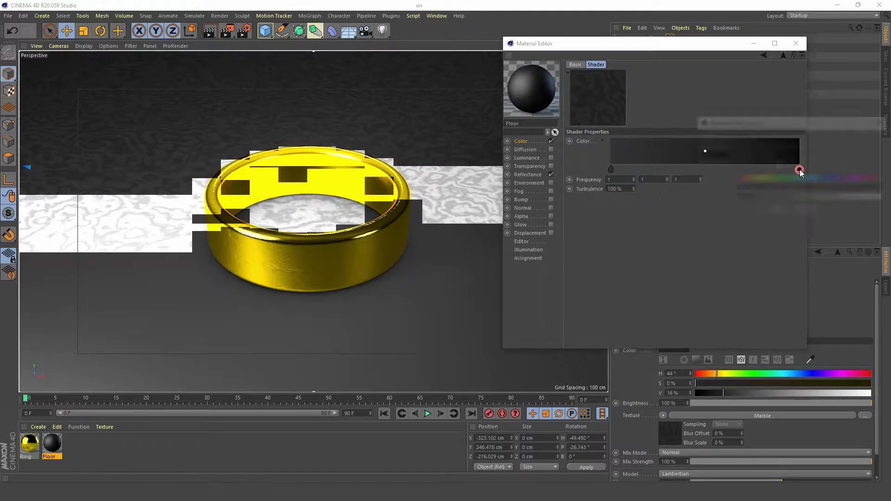
{"action": "left_click", "coordinate": [808, 199]}
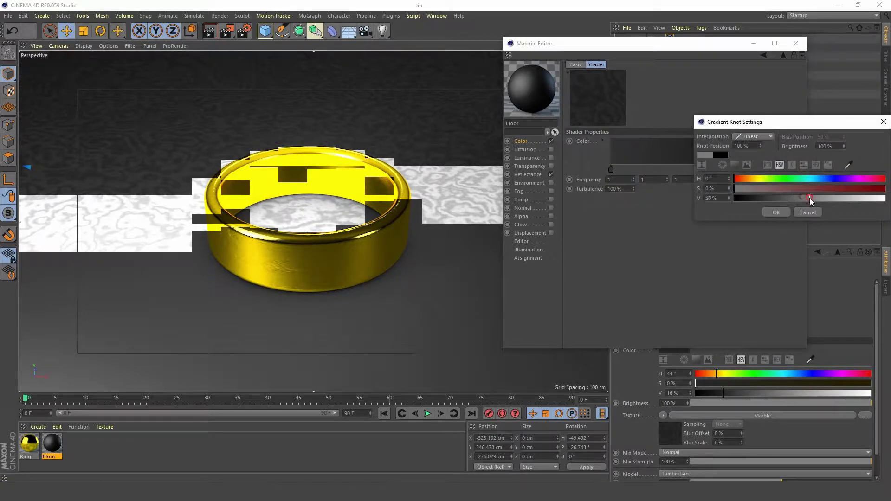
{"action": "left_click", "coordinate": [780, 212]}
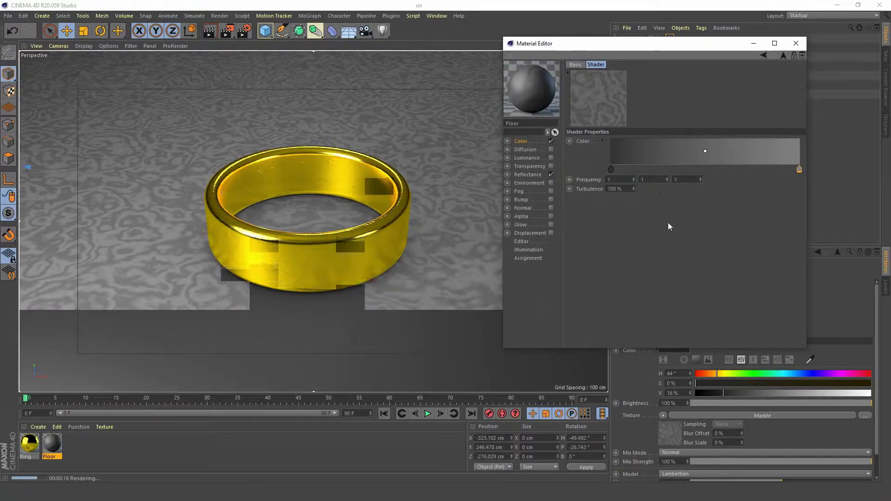
Copy the Marble shader from the Floor material's Color texture.
{"action": "left_click", "coordinate": [520, 140]}
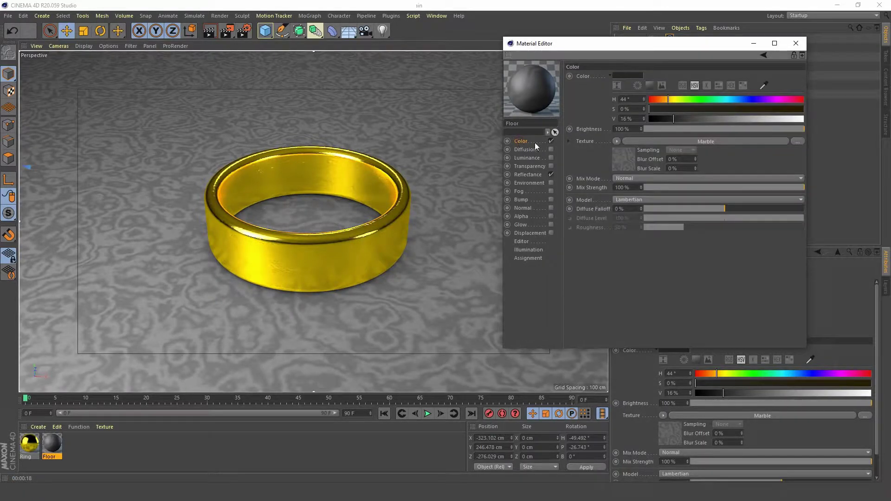
{"action": "left_click", "coordinate": [616, 140]}
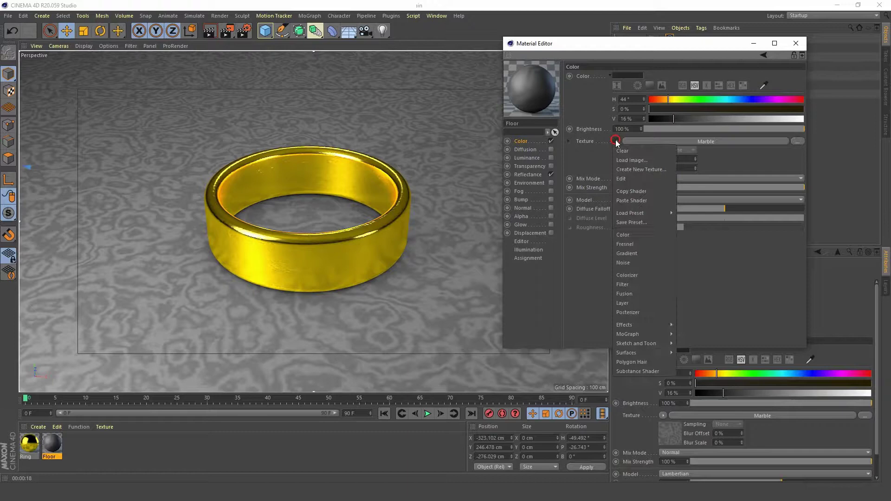
{"action": "left_click", "coordinate": [649, 190]}
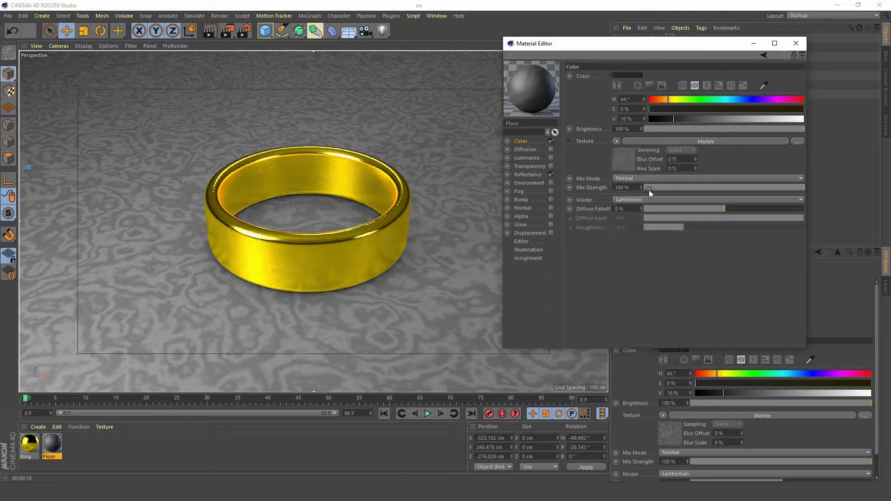
Enable the Bump channel and paste the Marble shader as its texture.
{"action": "left_click", "coordinate": [519, 199]}
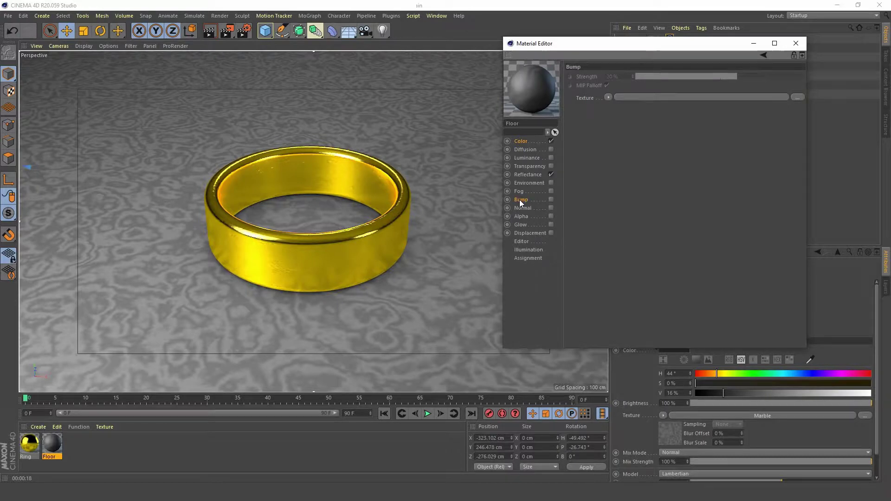
{"action": "left_click", "coordinate": [552, 200]}
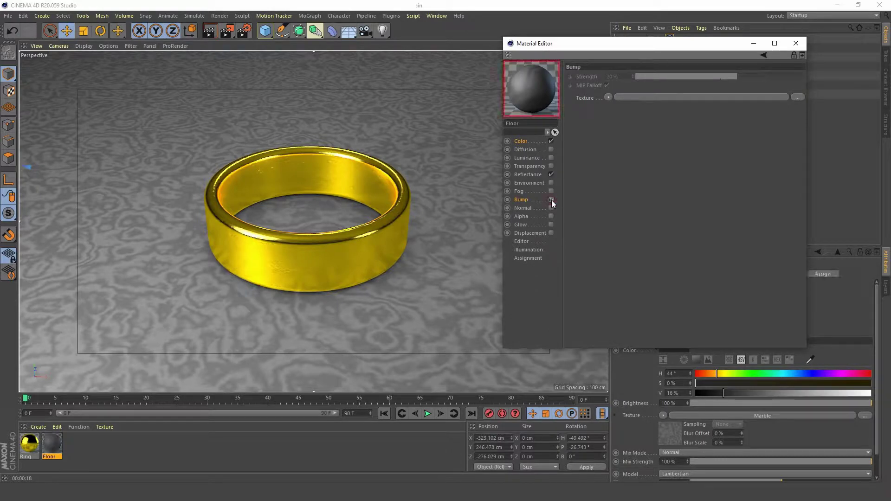
{"action": "left_click", "coordinate": [608, 96]}
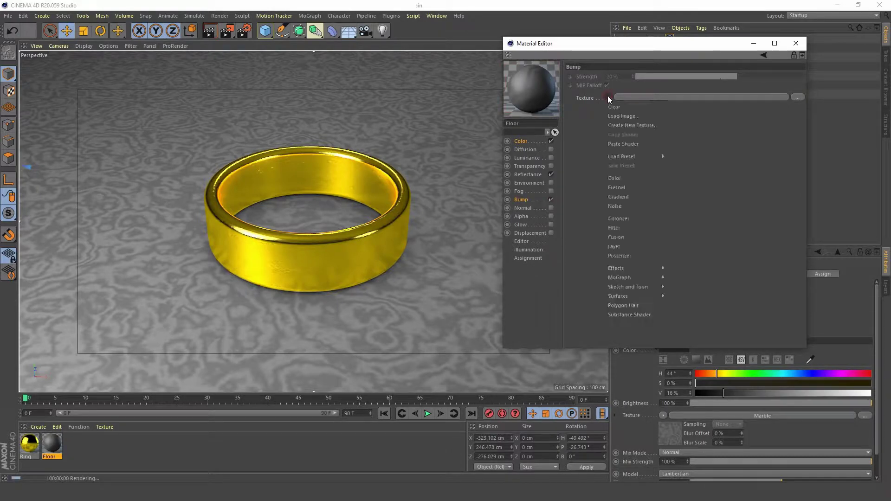
{"action": "left_click", "coordinate": [635, 143]}
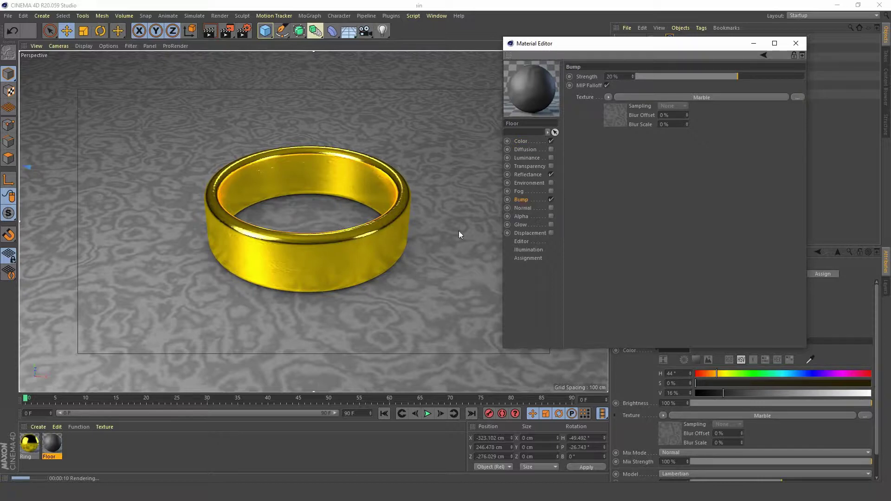
Add a Beckmann reflectance layer to the Floor material with Layer Color brightness 35%.
{"action": "left_click", "coordinate": [530, 175]}
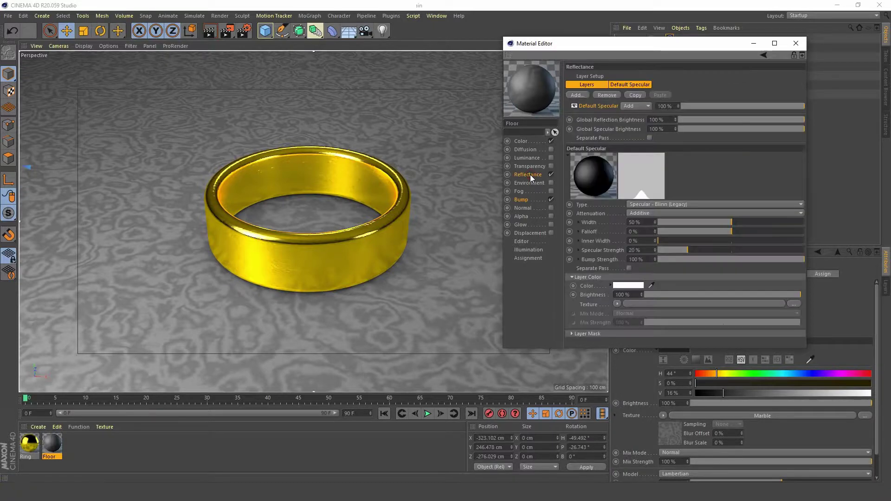
{"action": "left_click", "coordinate": [583, 97]}
{"action": "left_click", "coordinate": [625, 99]}
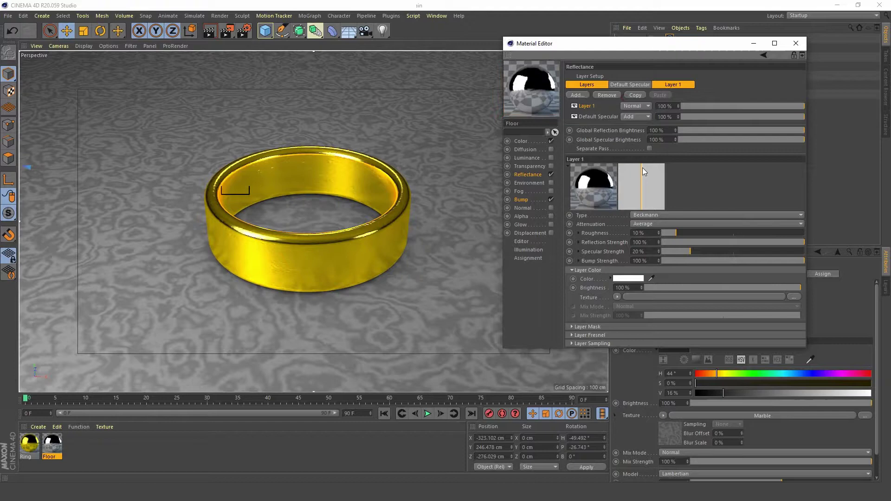
{"action": "left_click_drag", "start_coordinate": [745, 287], "coordinate": [702, 293]}
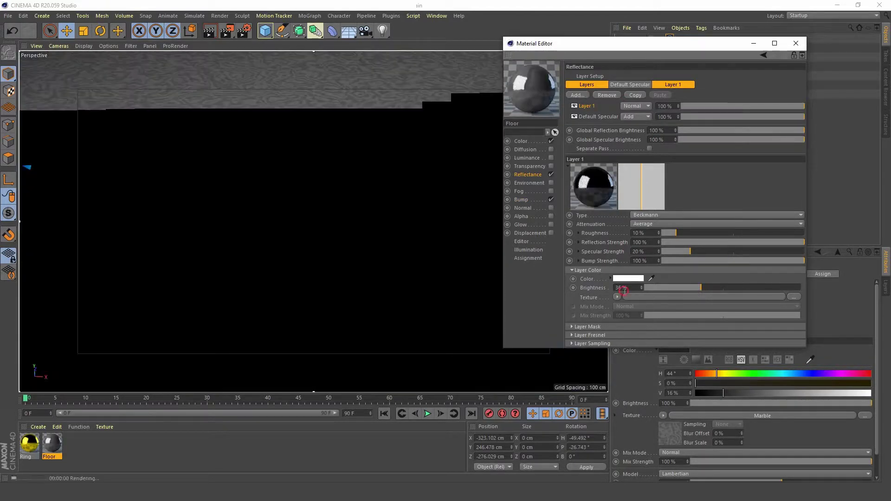
{"action": "key", "text": "Return"}
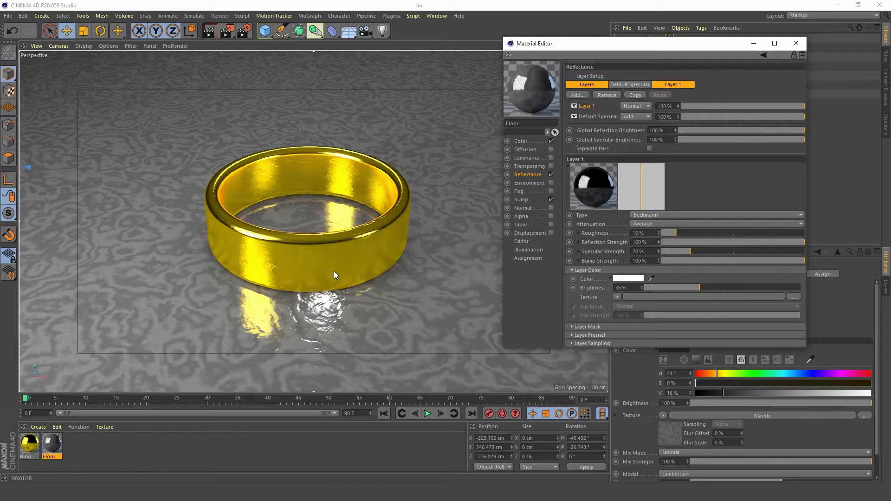
Change the Floor material's Bump Strength value to 30%.
{"action": "left_click", "coordinate": [521, 200]}
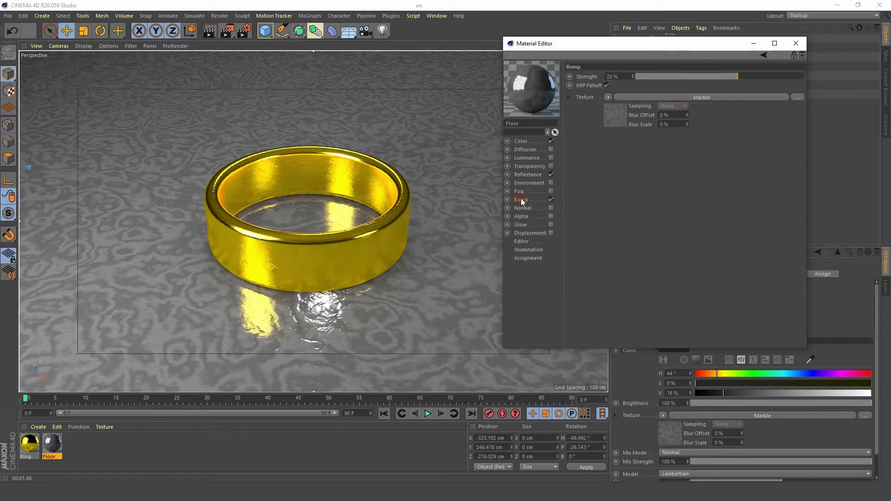
{"action": "left_click", "coordinate": [613, 76]}
{"action": "type", "text": "30"}
{"action": "key", "text": "Return"}
Disable Interactive Render Region and render the active viewport.
{"action": "left_click_drag", "start_coordinate": [226, 31], "coordinate": [298, 229]}
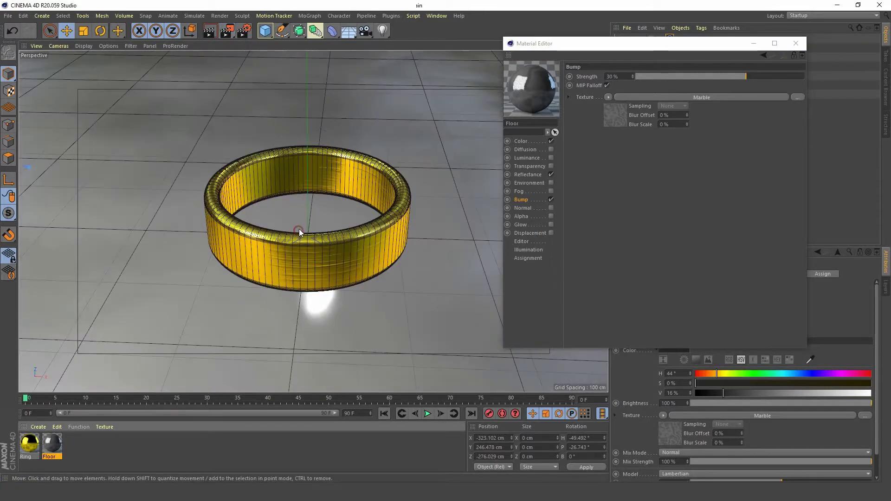
{"action": "left_click", "coordinate": [210, 31]}
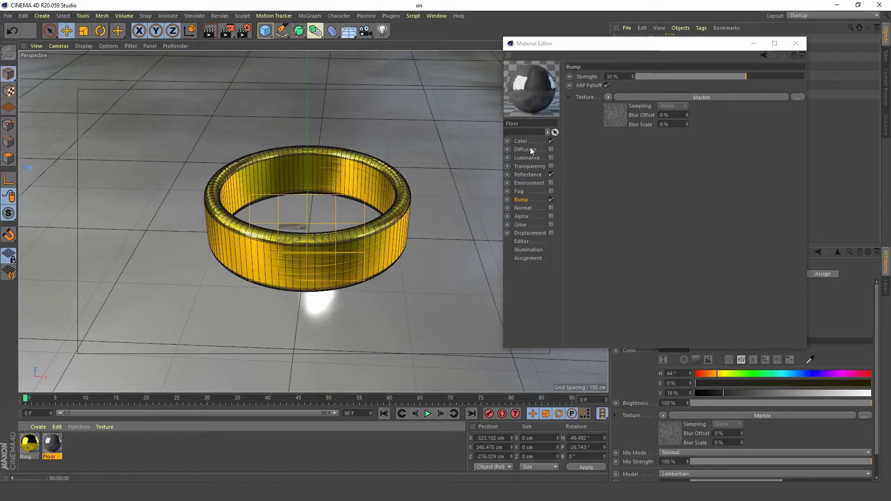